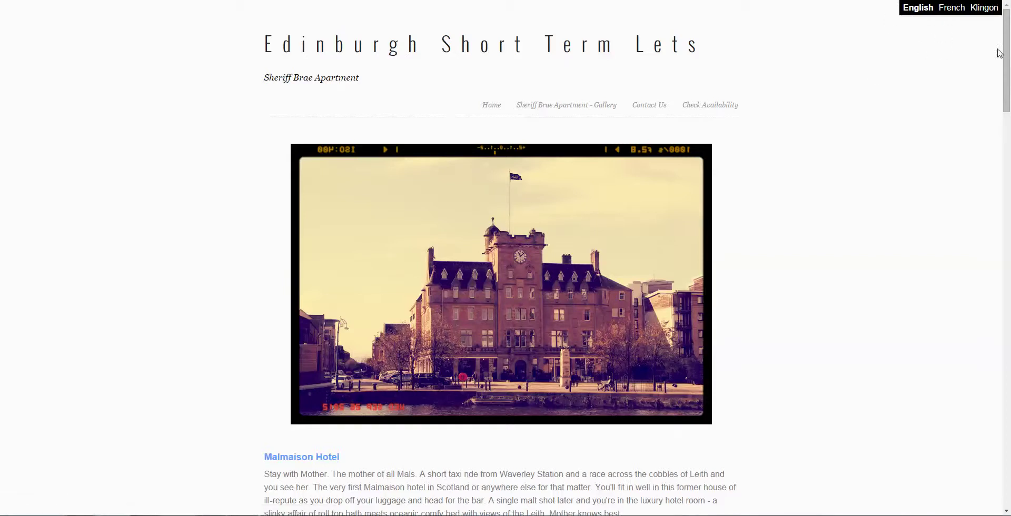
- Switch the hotel page to French and check the Malmaison and Holiday Inn Express translations
{"action": "left_click", "coordinate": [952, 7]}
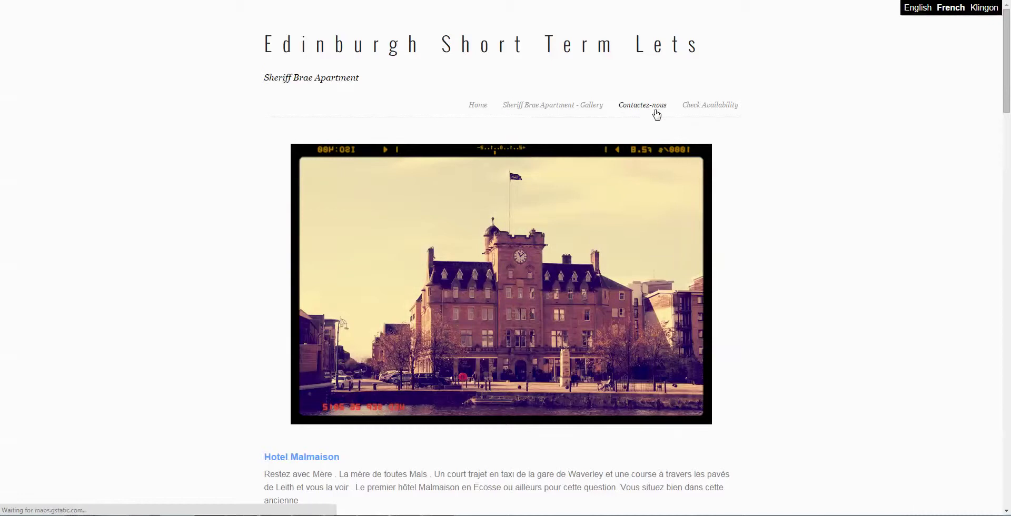
{"action": "scroll", "coordinate": [311, 430], "scroll_direction": "down", "scroll_amount": 5}
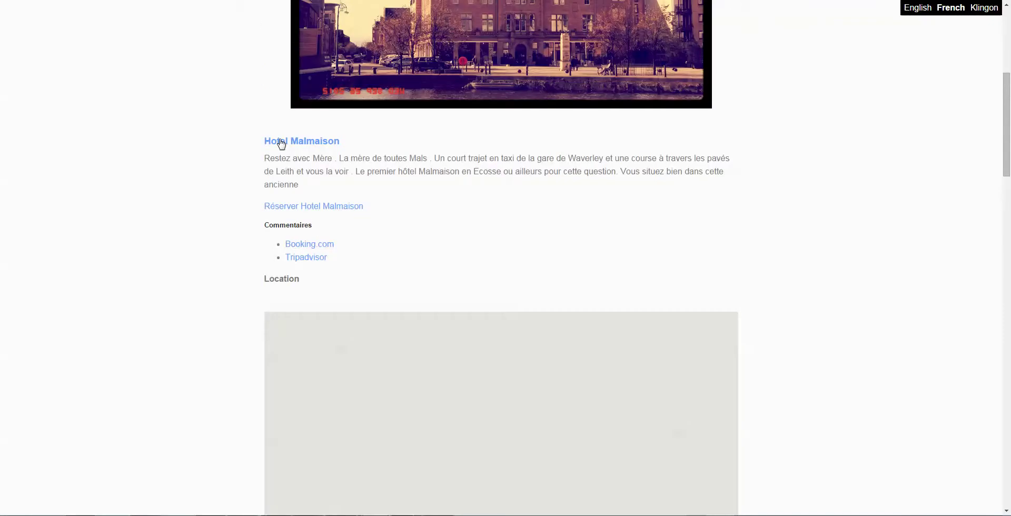
{"action": "left_click_drag", "start_coordinate": [259, 143], "coordinate": [426, 280]}
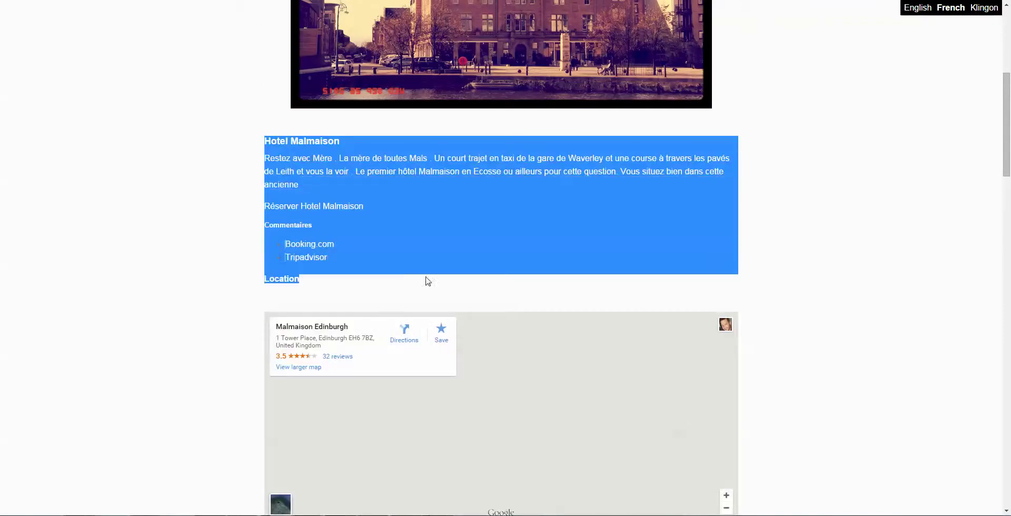
{"action": "left_click", "coordinate": [801, 225]}
{"action": "scroll", "coordinate": [800, 224], "scroll_direction": "down", "scroll_amount": 7}
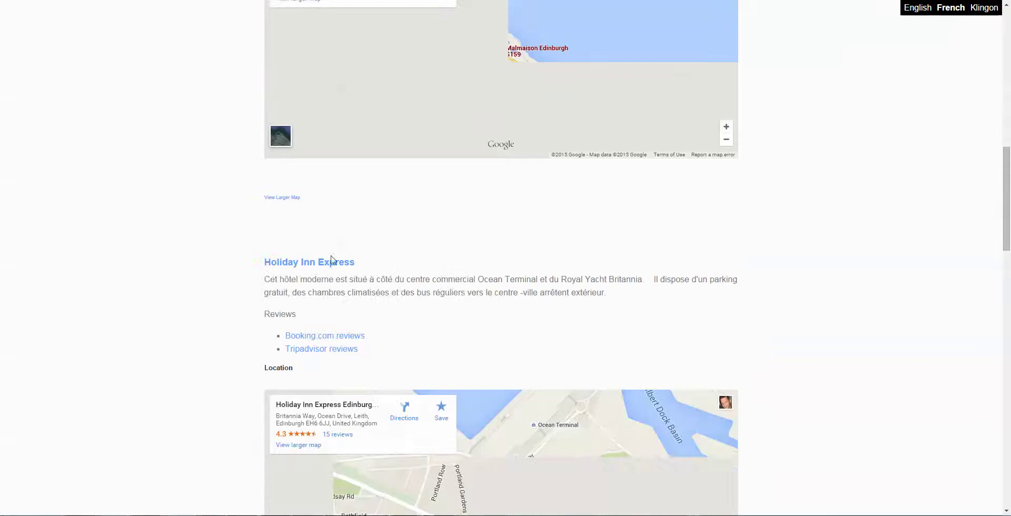
{"action": "left_click_drag", "start_coordinate": [256, 266], "coordinate": [617, 289]}
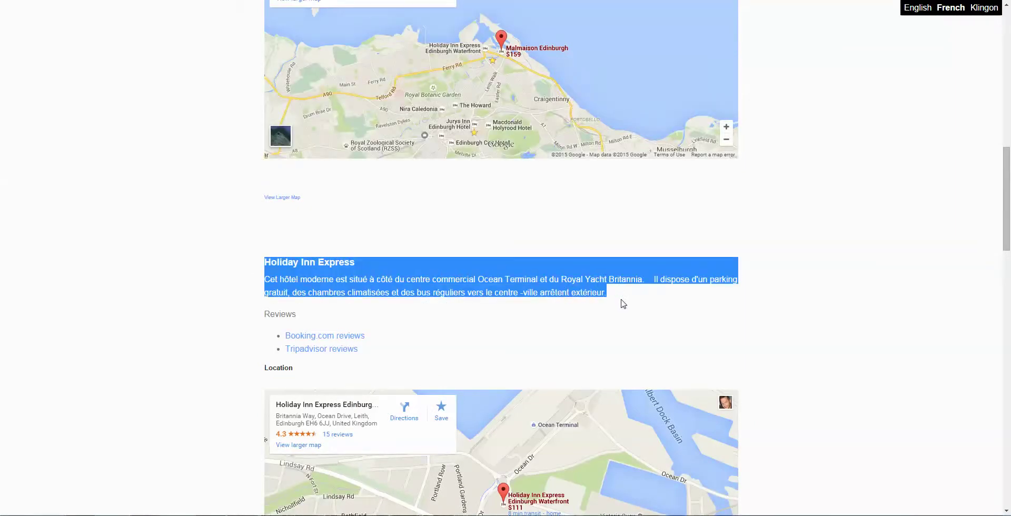
{"action": "scroll", "coordinate": [619, 300], "scroll_direction": "up", "scroll_amount": 3}
{"action": "scroll", "coordinate": [892, 242], "scroll_direction": "up", "scroll_amount": 3}
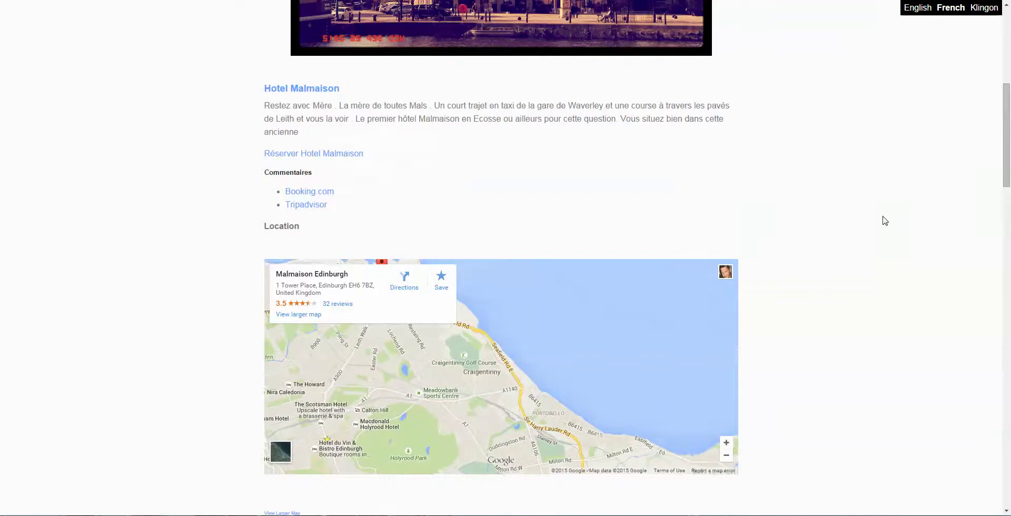
{"action": "scroll", "coordinate": [882, 232], "scroll_direction": "down", "scroll_amount": 4}
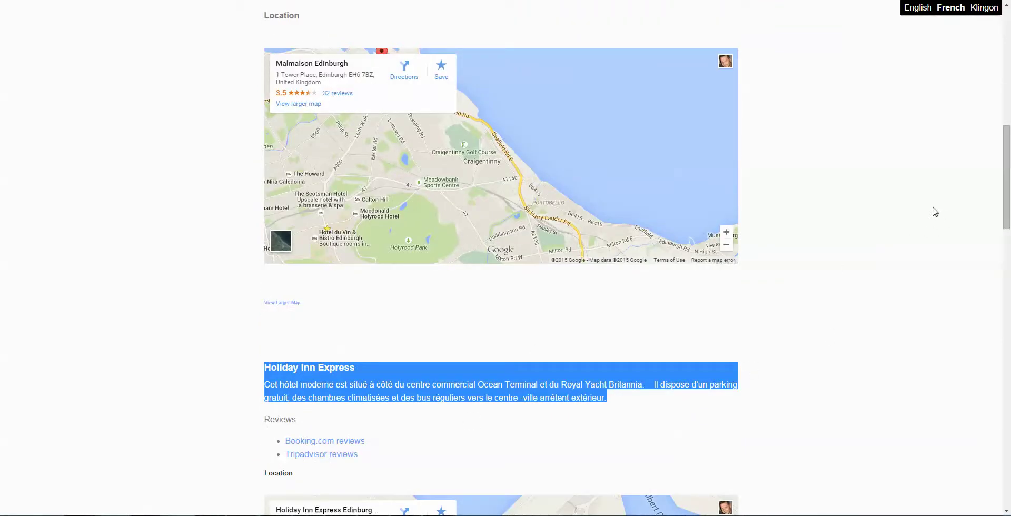
- Switch the hotel page to Klingon and check the translated section text
{"action": "left_click", "coordinate": [987, 14]}
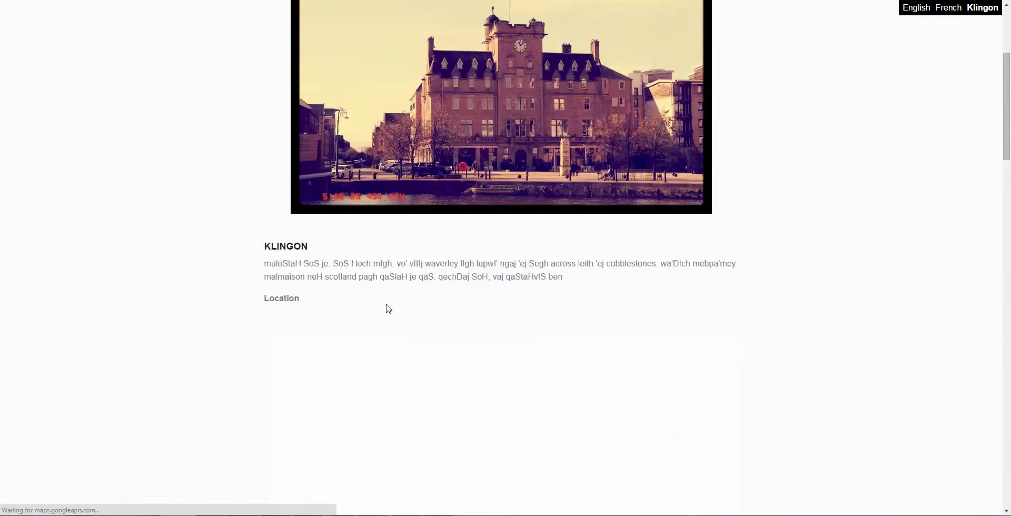
{"action": "left_click_drag", "start_coordinate": [264, 243], "coordinate": [635, 297]}
{"action": "scroll", "coordinate": [846, 278], "scroll_direction": "down", "scroll_amount": 7}
{"action": "scroll", "coordinate": [845, 255], "scroll_direction": "up", "scroll_amount": 11}
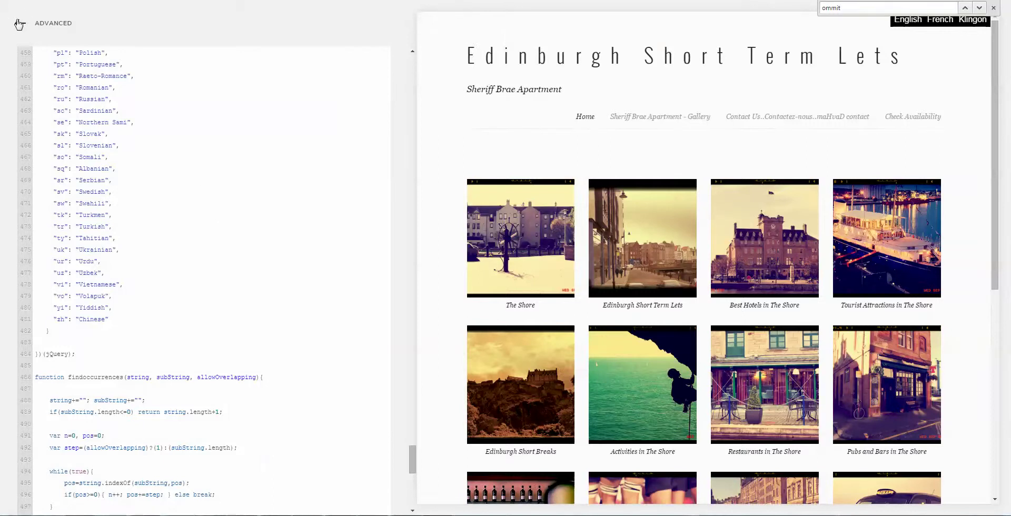
- Back out of Code Injection to the main menu and open the Best Hotels in The Shore page
{"action": "left_click", "coordinate": [19, 23]}
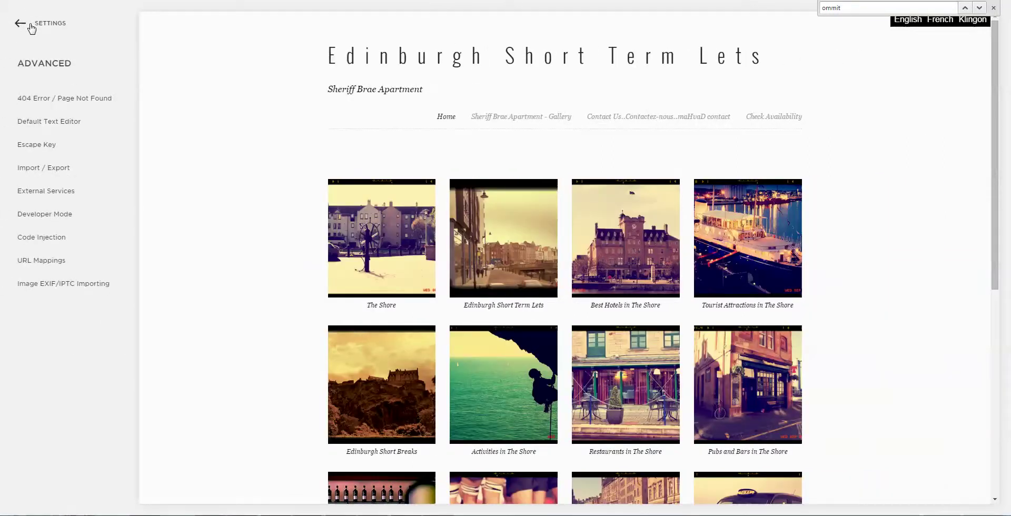
{"action": "left_click", "coordinate": [30, 26]}
{"action": "left_click", "coordinate": [30, 27]}
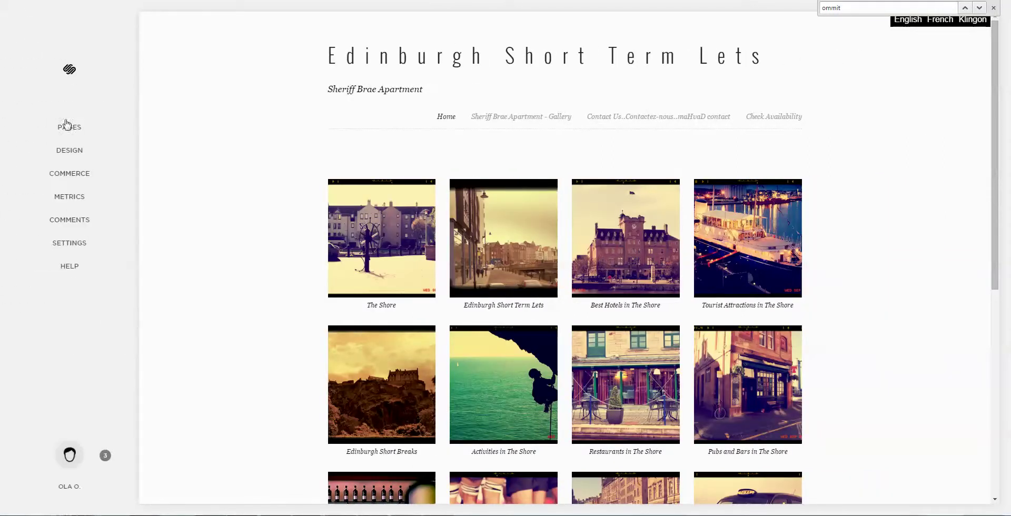
{"action": "left_click", "coordinate": [66, 126]}
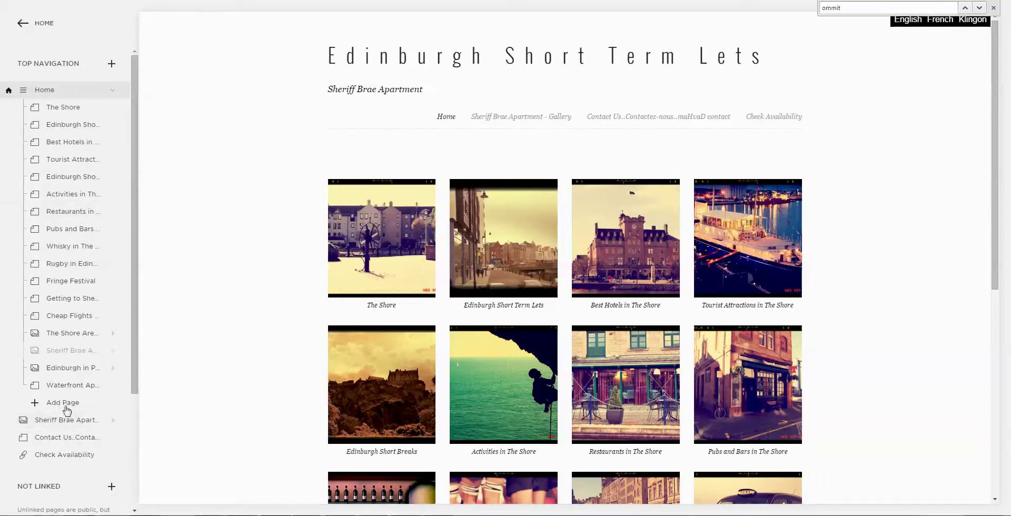
{"action": "left_click", "coordinate": [63, 142]}
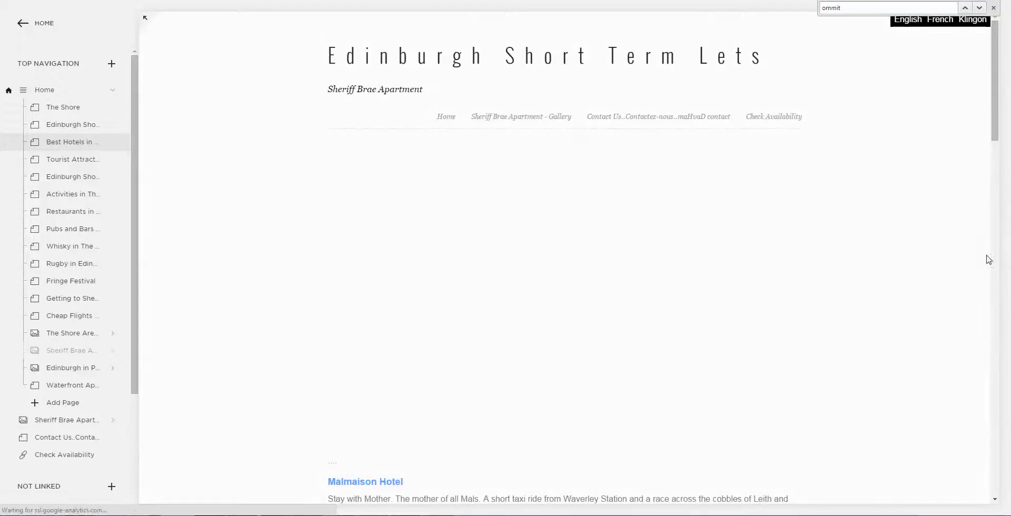
{"action": "left_click", "coordinate": [994, 187]}
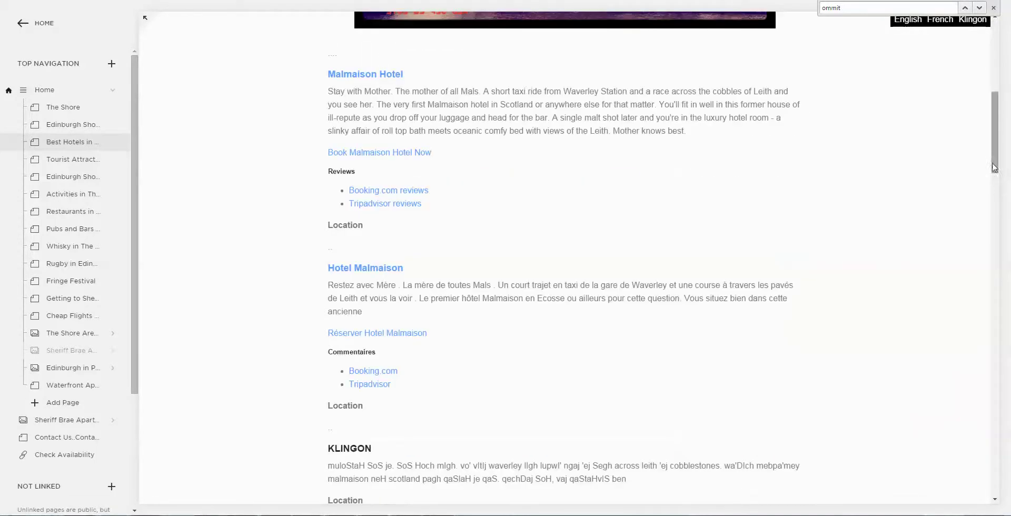
{"action": "scroll", "coordinate": [994, 168], "scroll_direction": "up", "scroll_amount": 1}
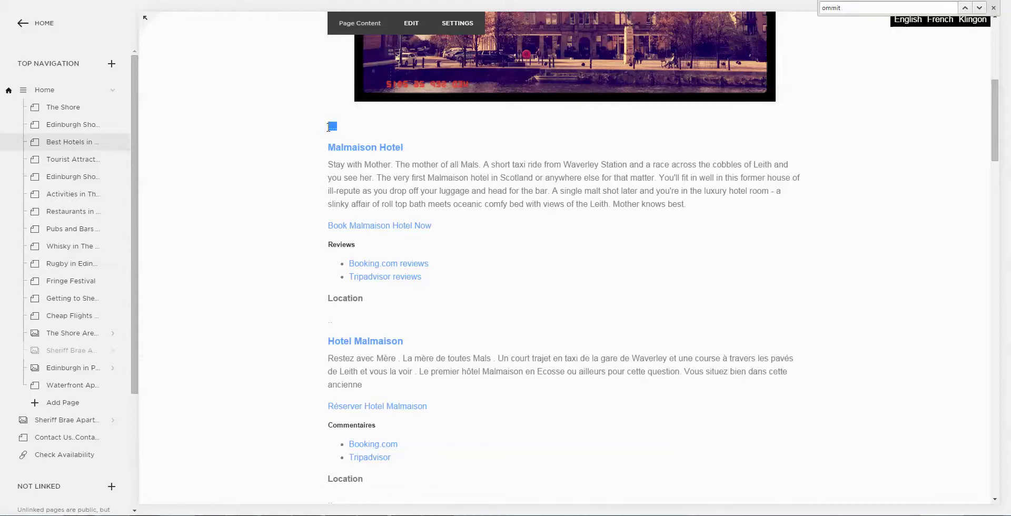
{"action": "scroll", "coordinate": [332, 158], "scroll_direction": "down", "scroll_amount": 3}
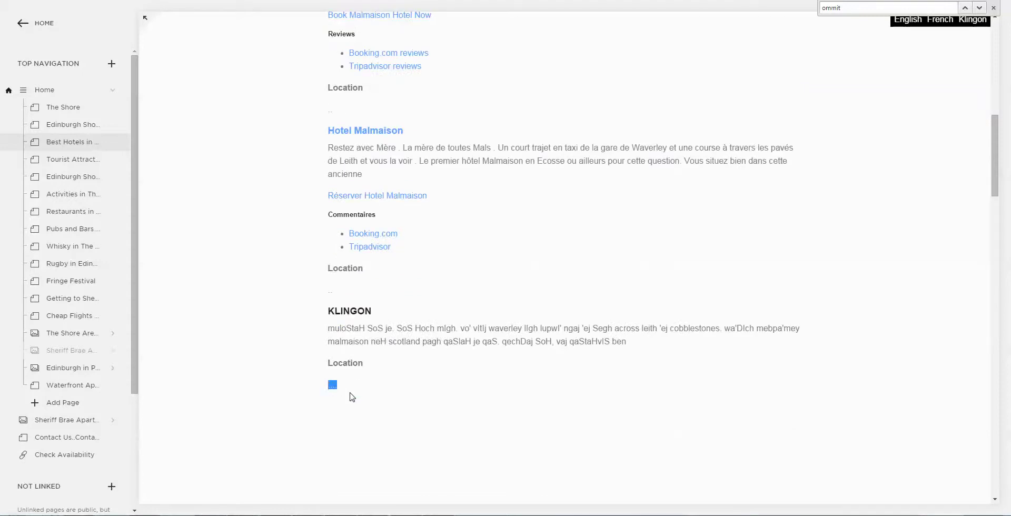
{"action": "scroll", "coordinate": [351, 396], "scroll_direction": "up", "scroll_amount": 3}
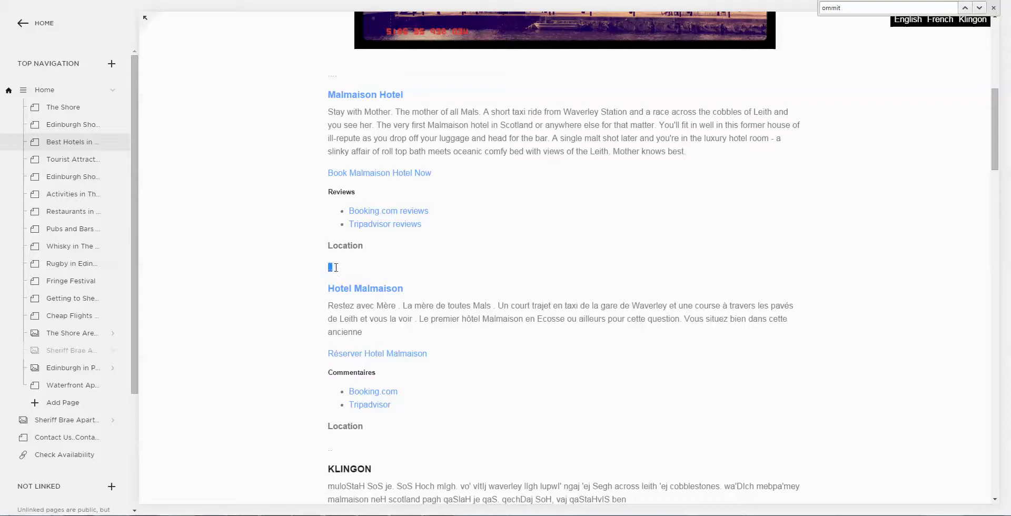
{"action": "scroll", "coordinate": [346, 288], "scroll_direction": "down", "scroll_amount": 2}
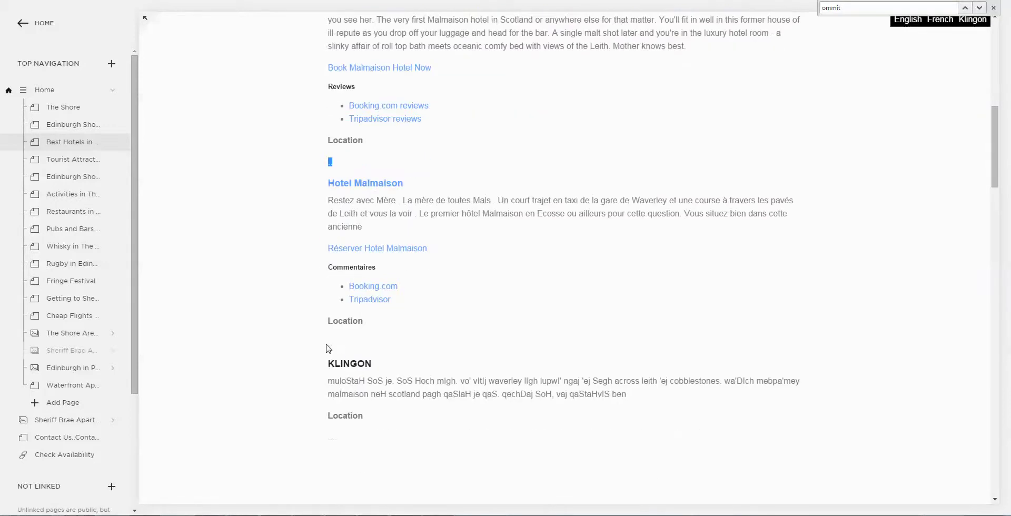
{"action": "scroll", "coordinate": [334, 333], "scroll_direction": "up", "scroll_amount": 1}
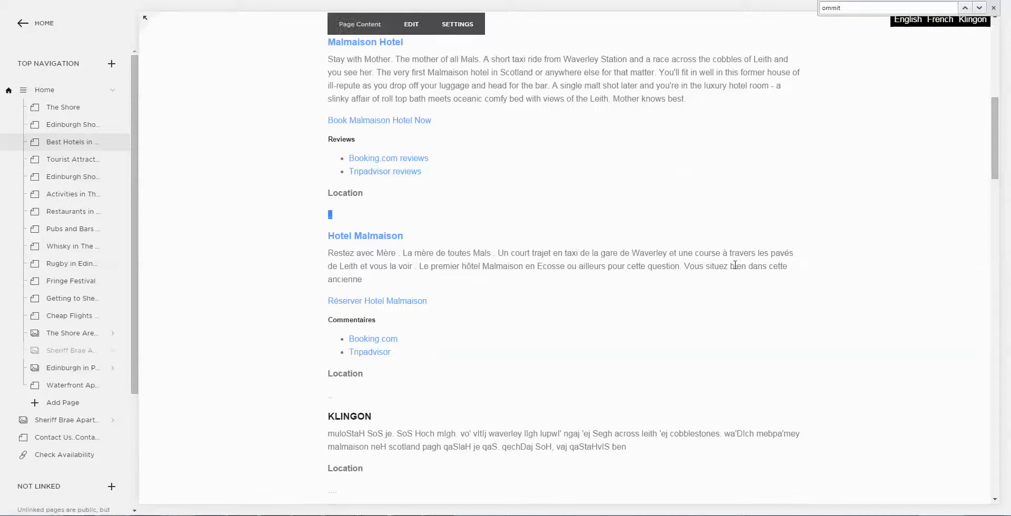
{"action": "scroll", "coordinate": [641, 261], "scroll_direction": "up", "scroll_amount": 1}
{"action": "left_click", "coordinate": [361, 126]}
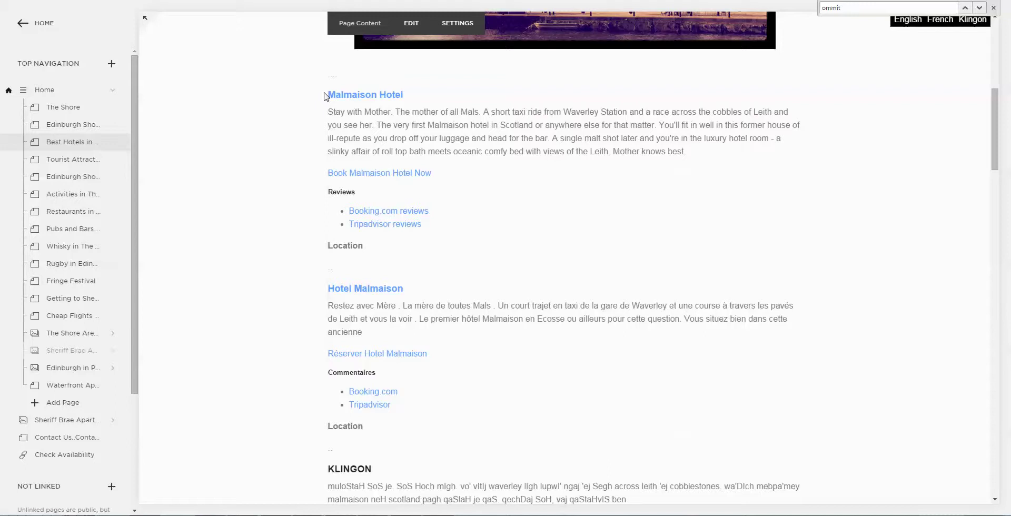
{"action": "scroll", "coordinate": [402, 339], "scroll_direction": "down", "scroll_amount": 2}
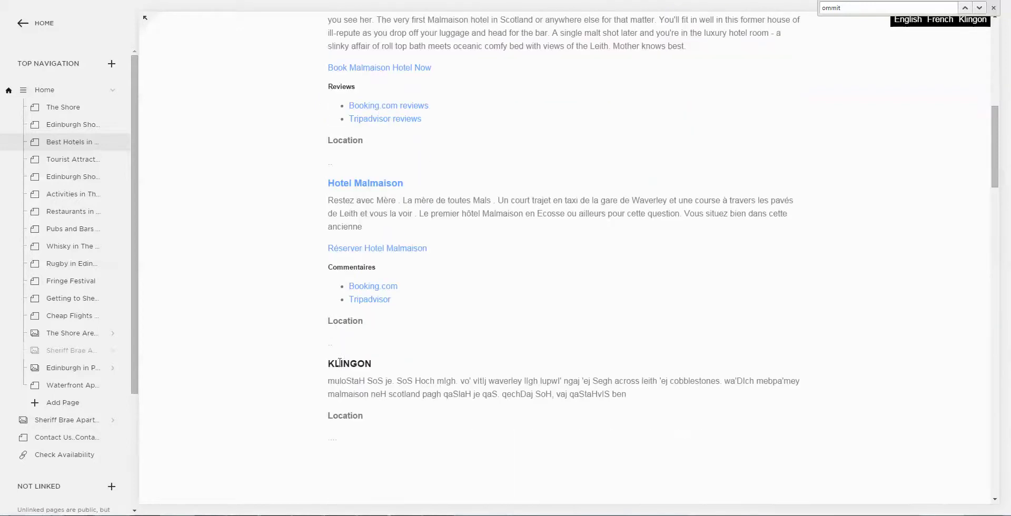
{"action": "scroll", "coordinate": [355, 360], "scroll_direction": "down", "scroll_amount": 1}
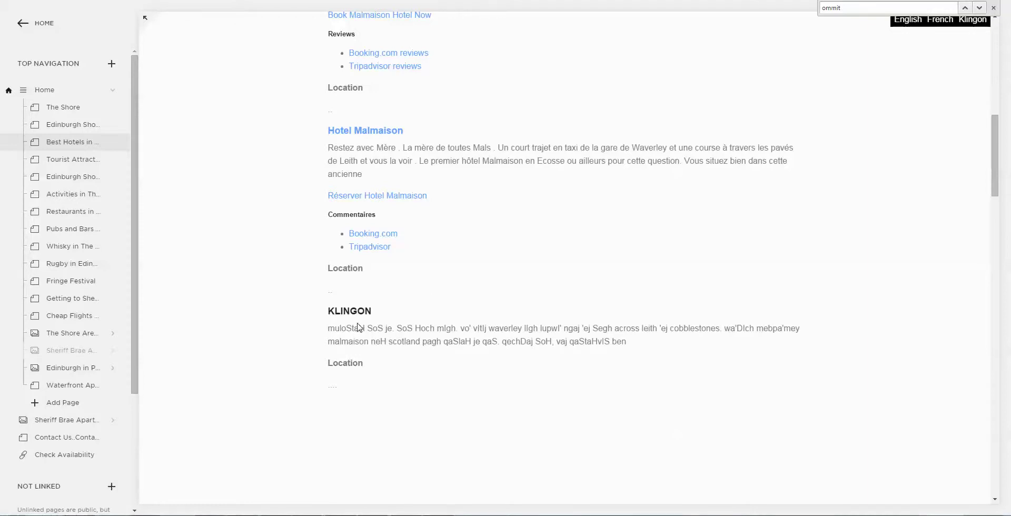
{"action": "scroll", "coordinate": [343, 310], "scroll_direction": "down", "scroll_amount": 1}
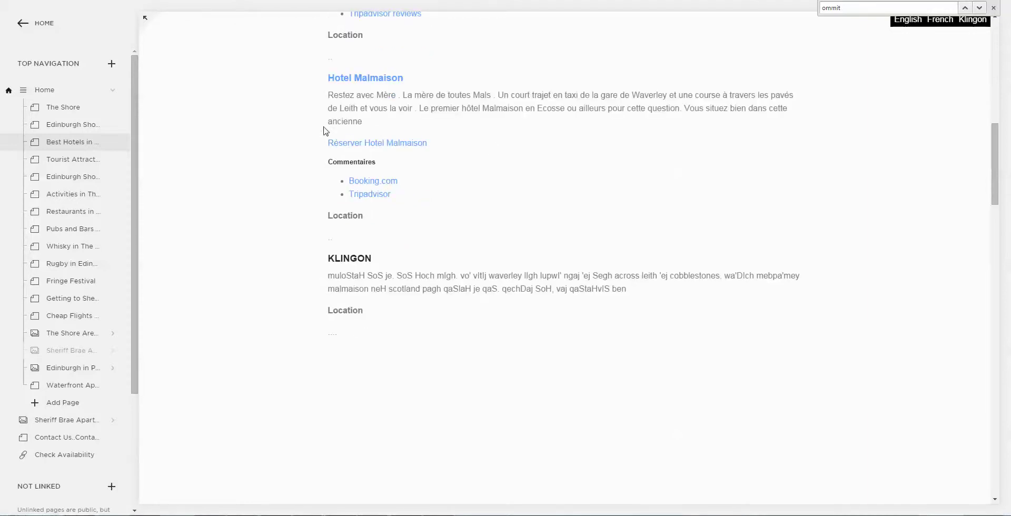
{"action": "scroll", "coordinate": [673, 249], "scroll_direction": "down", "scroll_amount": 9}
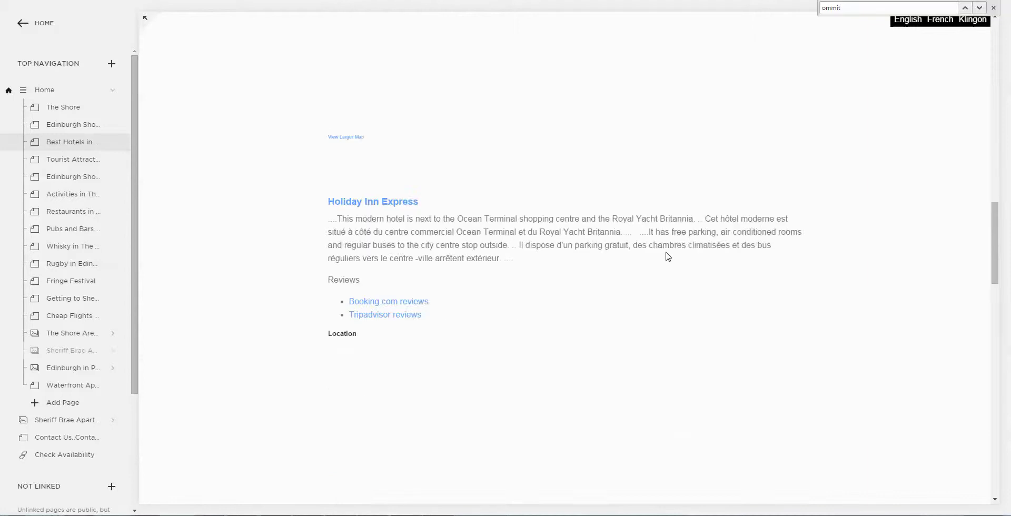
- Inspect the English Malmaison text and the paired English and French sentences on the page
{"action": "scroll", "coordinate": [435, 205], "scroll_direction": "up", "scroll_amount": 10}
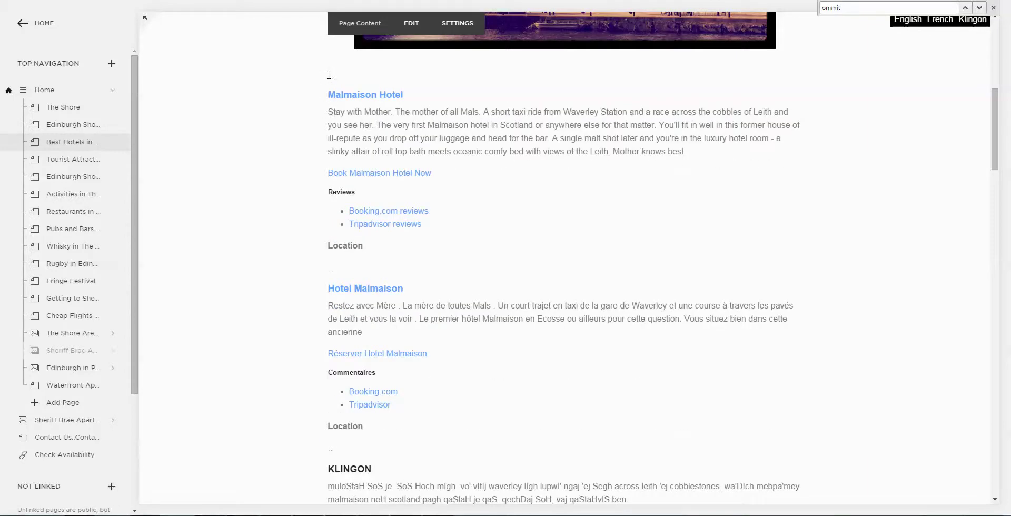
{"action": "left_click_drag", "start_coordinate": [329, 74], "coordinate": [413, 245]}
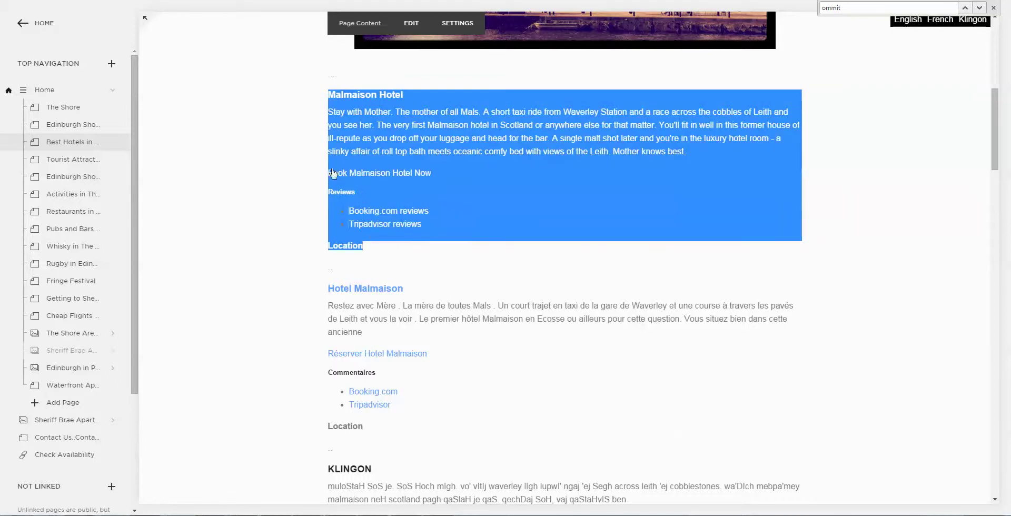
{"action": "left_click", "coordinate": [457, 272]}
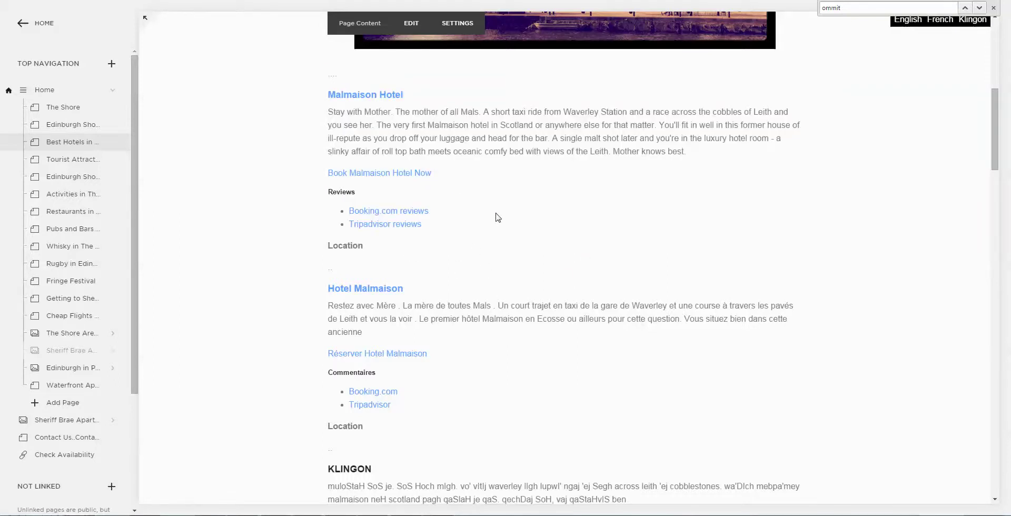
{"action": "scroll", "coordinate": [500, 224], "scroll_direction": "down", "scroll_amount": 12}
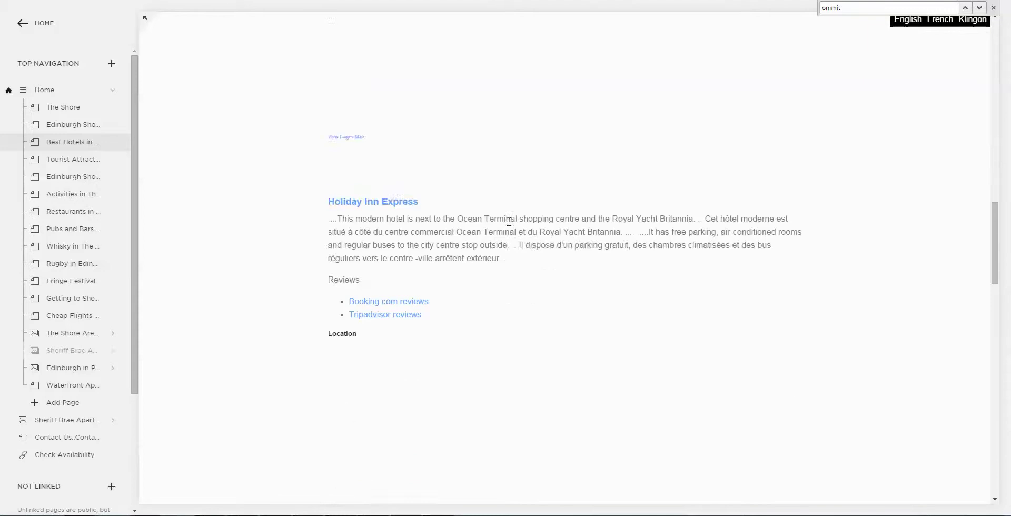
{"action": "scroll", "coordinate": [369, 190], "scroll_direction": "down", "scroll_amount": 1}
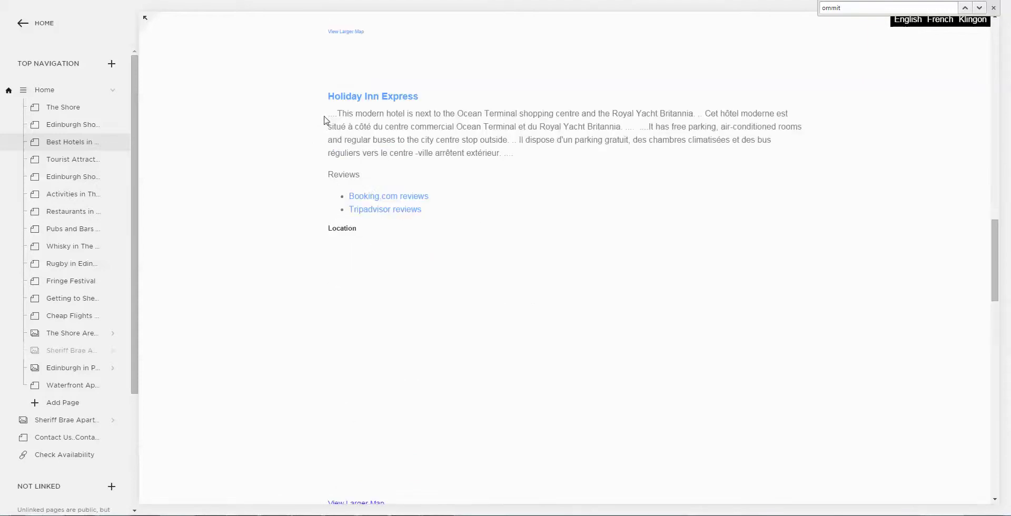
{"action": "left_click_drag", "start_coordinate": [335, 115], "coordinate": [633, 123]}
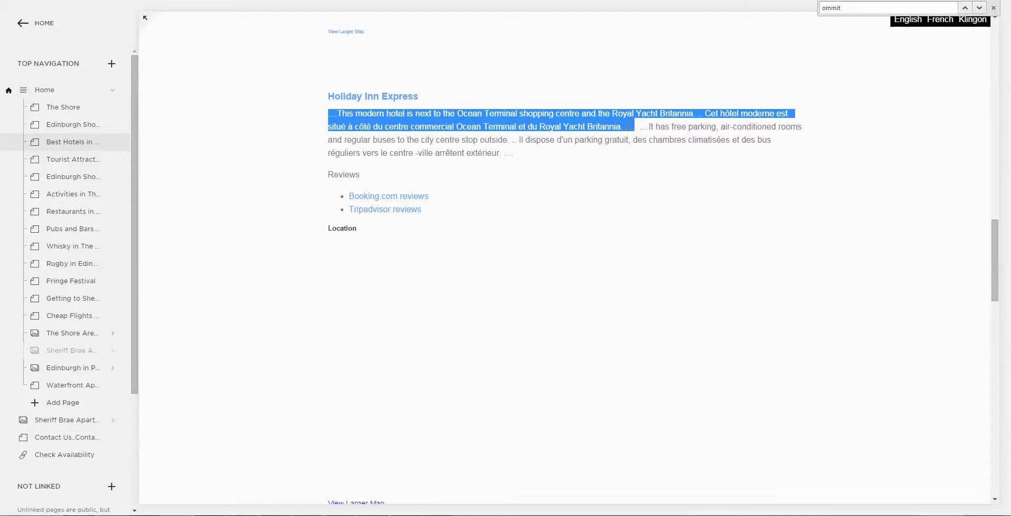
{"action": "left_click_drag", "start_coordinate": [641, 127], "coordinate": [648, 148]}
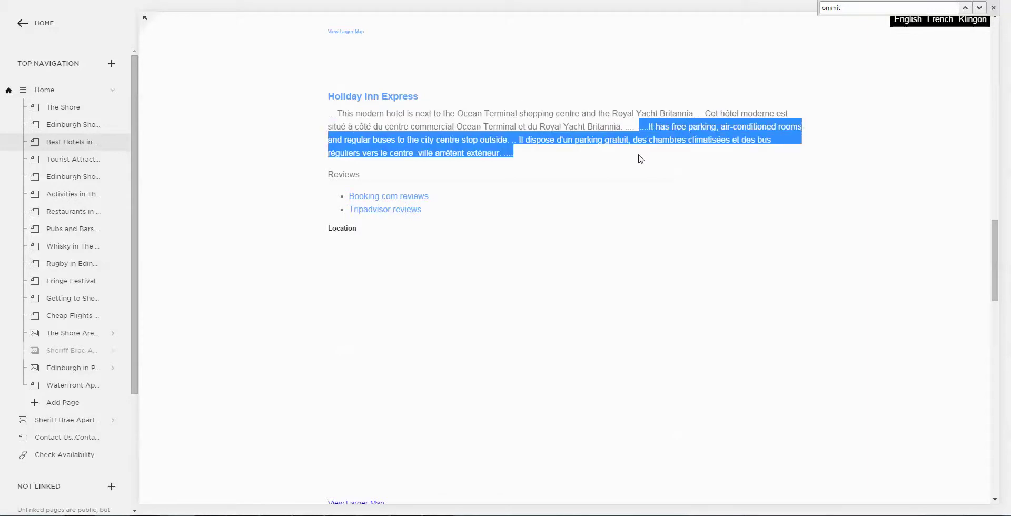
{"action": "left_click", "coordinate": [640, 159]}
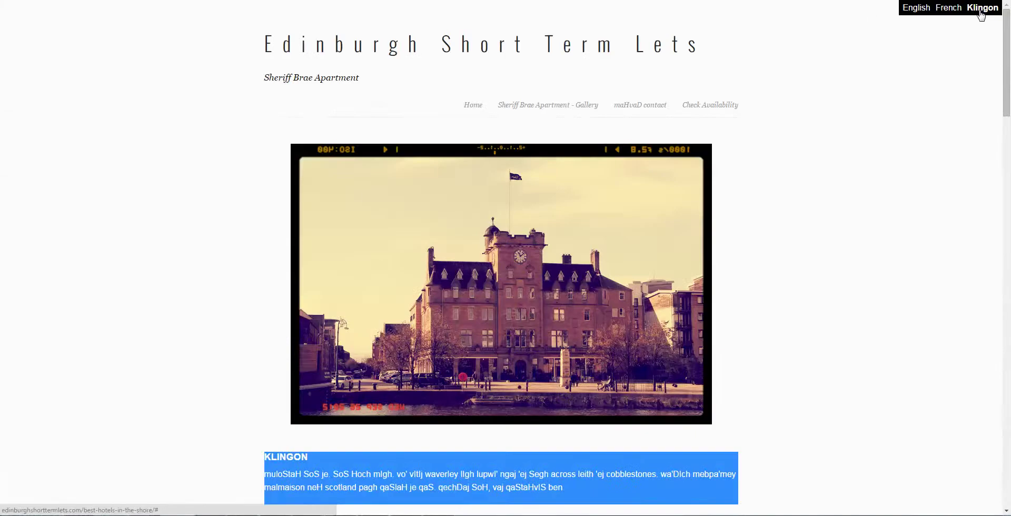
- Select the Holiday Inn Express description on the live page, then scroll back to the top
{"action": "scroll", "coordinate": [885, 82], "scroll_direction": "down", "scroll_amount": 10}
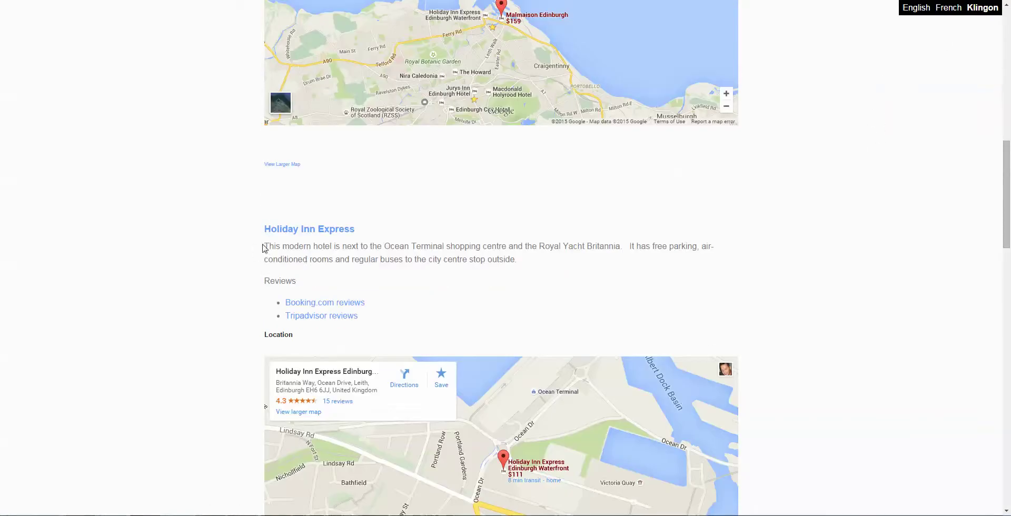
{"action": "left_click_drag", "start_coordinate": [263, 245], "coordinate": [593, 262]}
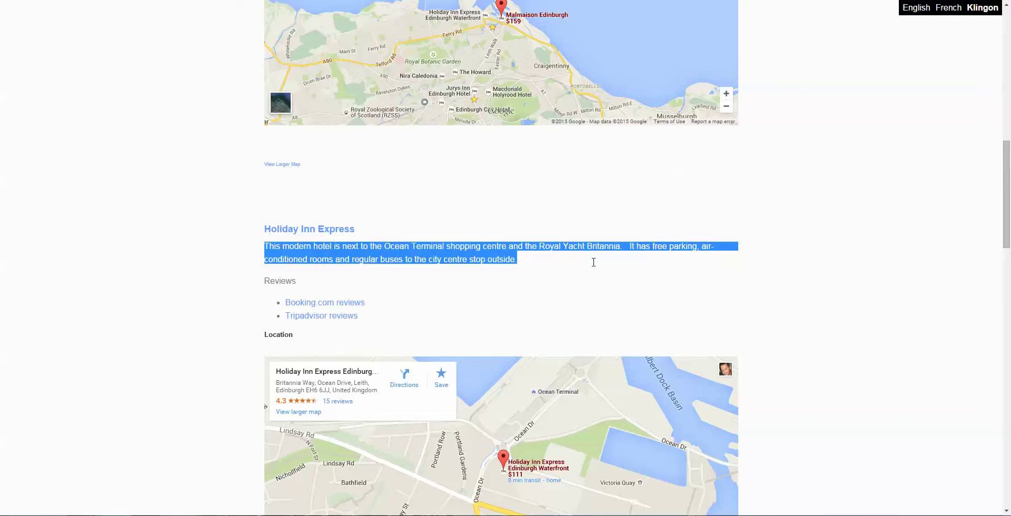
{"action": "scroll", "coordinate": [822, 282], "scroll_direction": "down", "scroll_amount": 10}
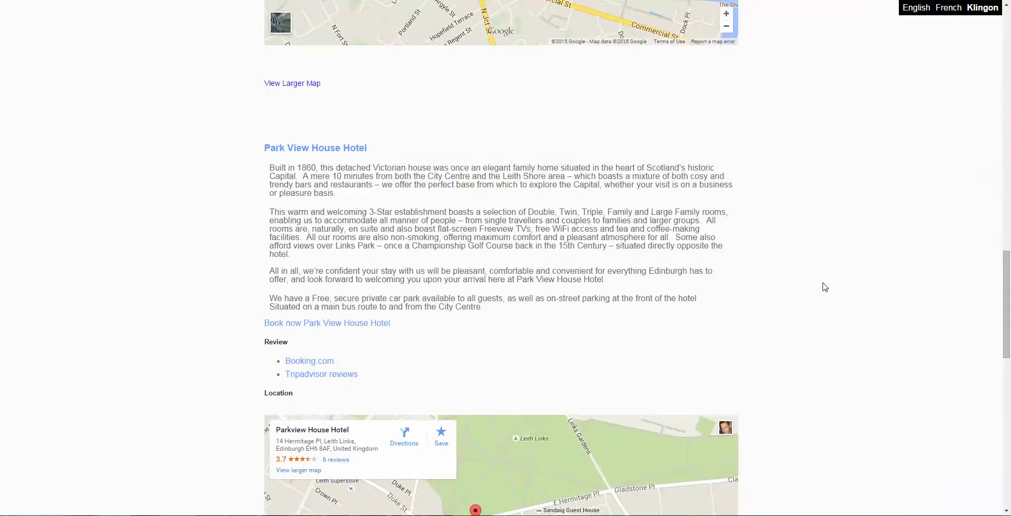
{"action": "scroll", "coordinate": [825, 287], "scroll_direction": "up", "scroll_amount": 20}
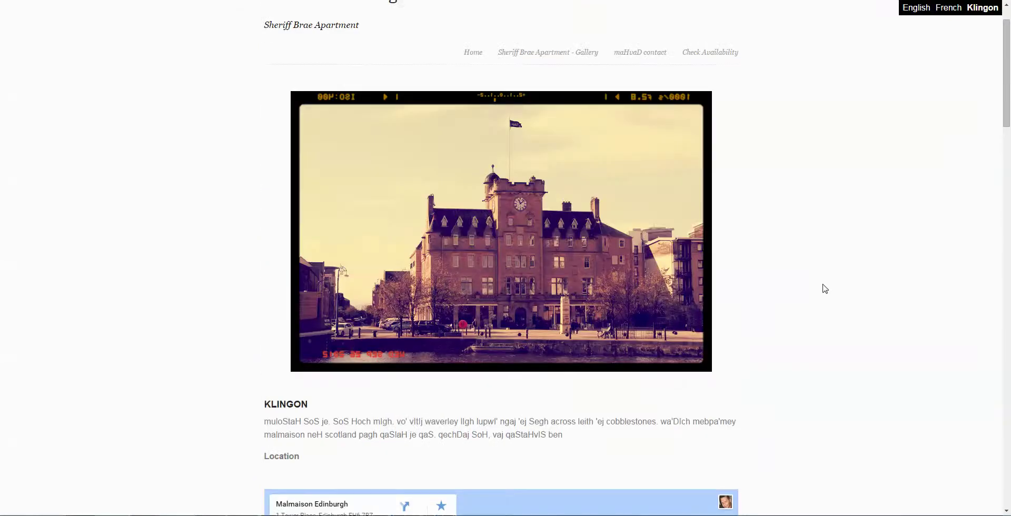
{"action": "scroll", "coordinate": [825, 289], "scroll_direction": "up", "scroll_amount": 1}
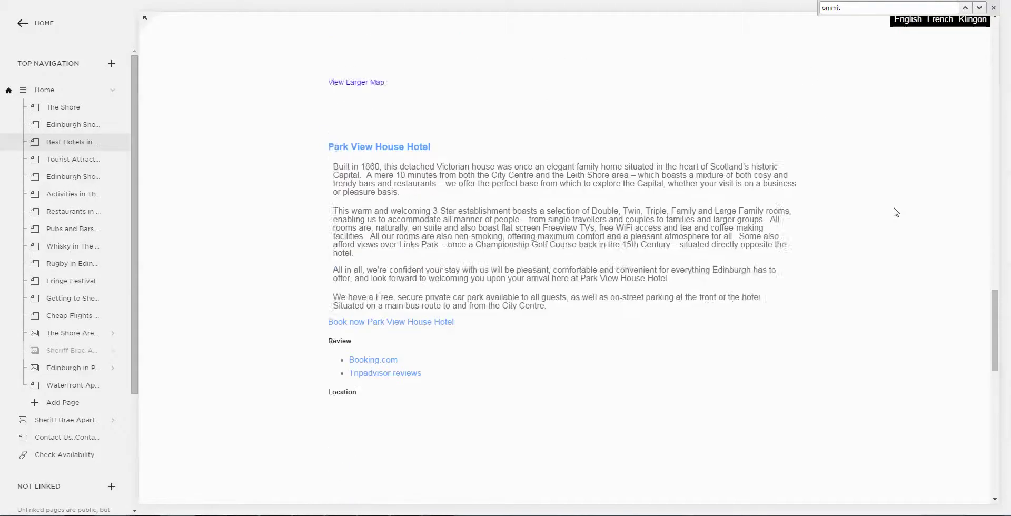
- Check the French Hotel Malmaison paragraph, then exit to the live site in Klingon
{"action": "scroll", "coordinate": [896, 212], "scroll_direction": "up", "scroll_amount": 15}
{"action": "scroll", "coordinate": [843, 210], "scroll_direction": "up", "scroll_amount": 6}
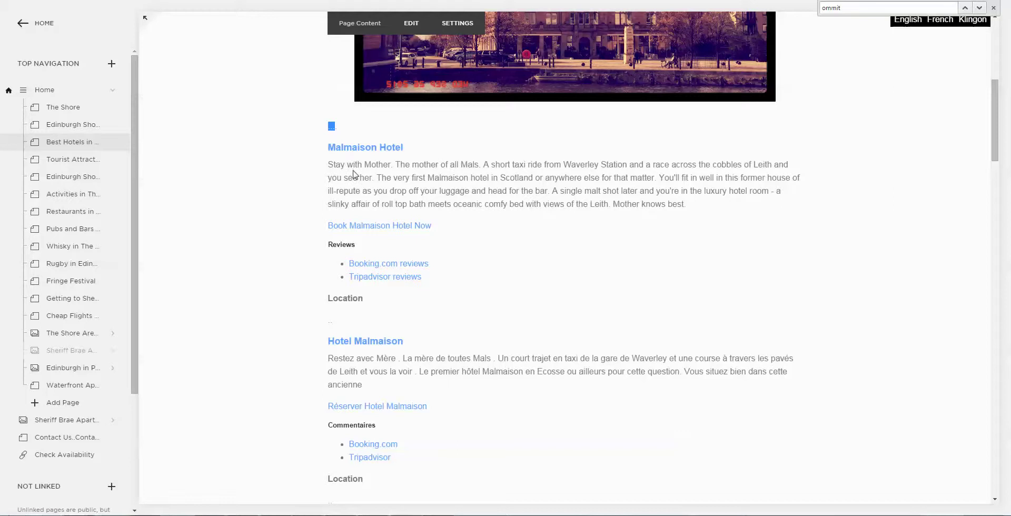
{"action": "scroll", "coordinate": [448, 200], "scroll_direction": "down", "scroll_amount": 2}
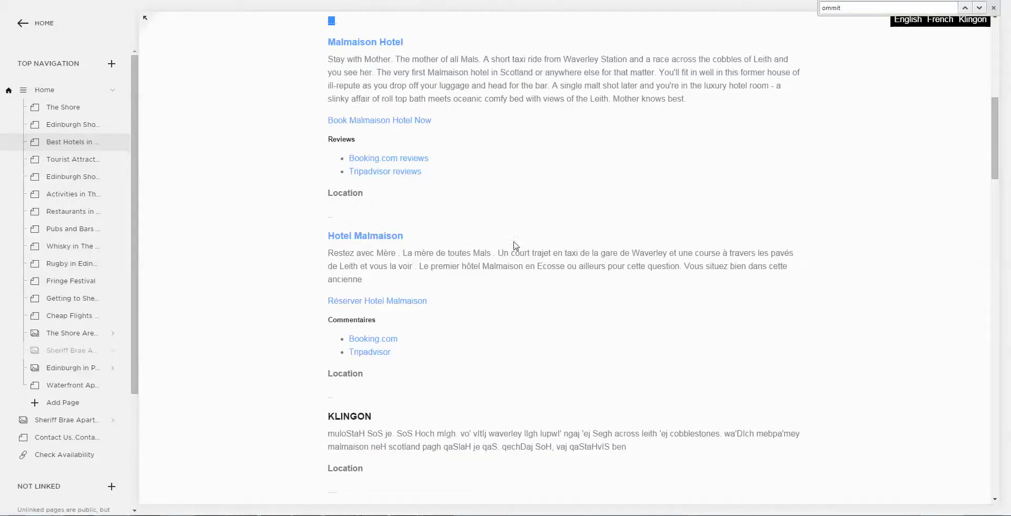
{"action": "scroll", "coordinate": [573, 238], "scroll_direction": "down", "scroll_amount": 2}
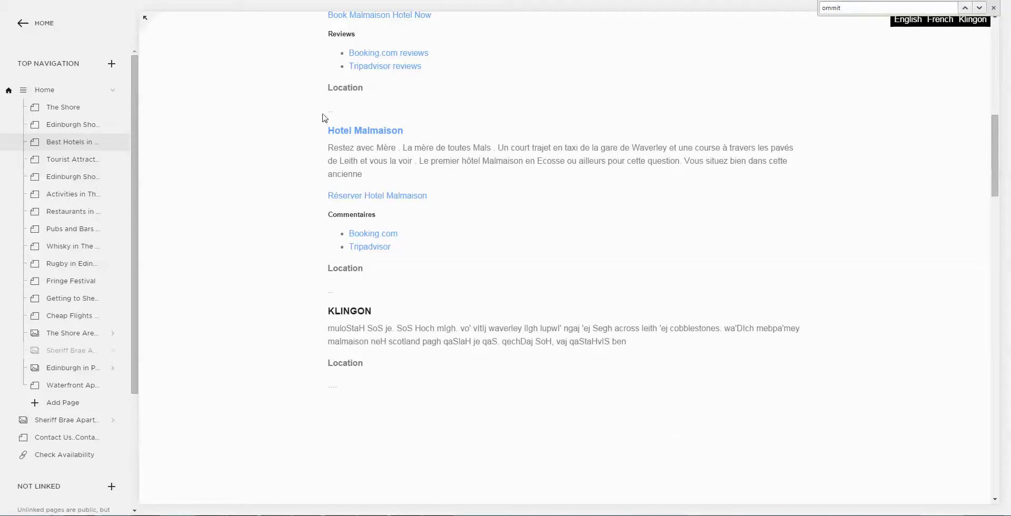
{"action": "left_click_drag", "start_coordinate": [330, 147], "coordinate": [548, 175]}
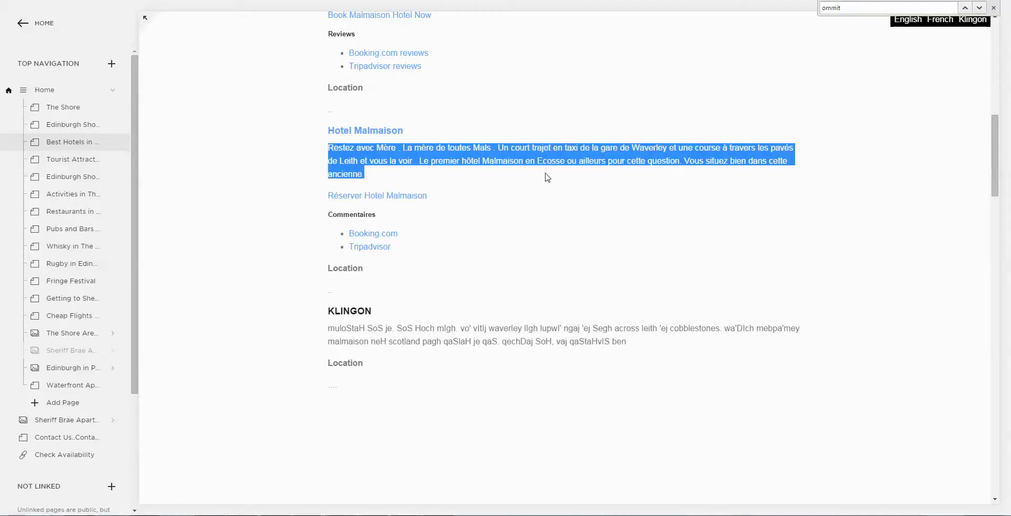
{"action": "left_click", "coordinate": [540, 326]}
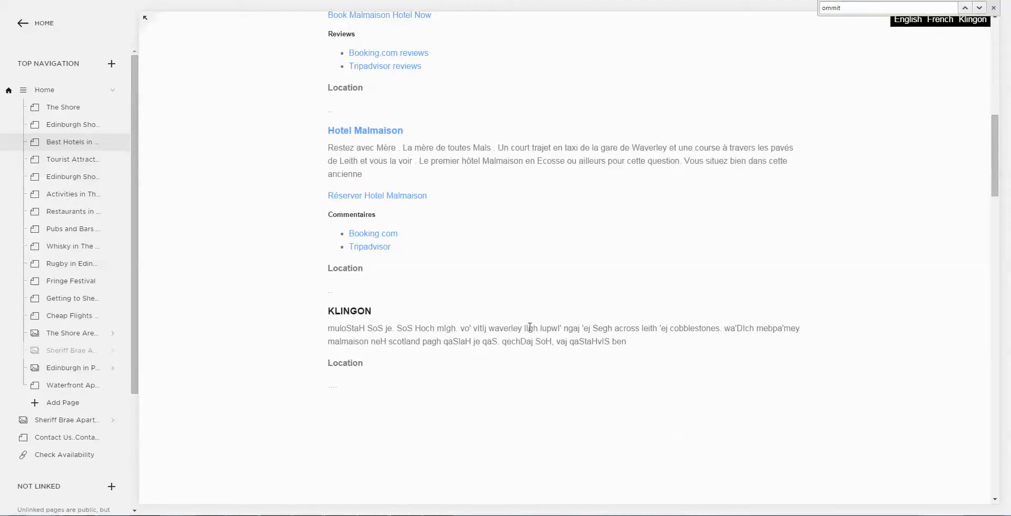
{"action": "scroll", "coordinate": [621, 326], "scroll_direction": "up", "scroll_amount": 3}
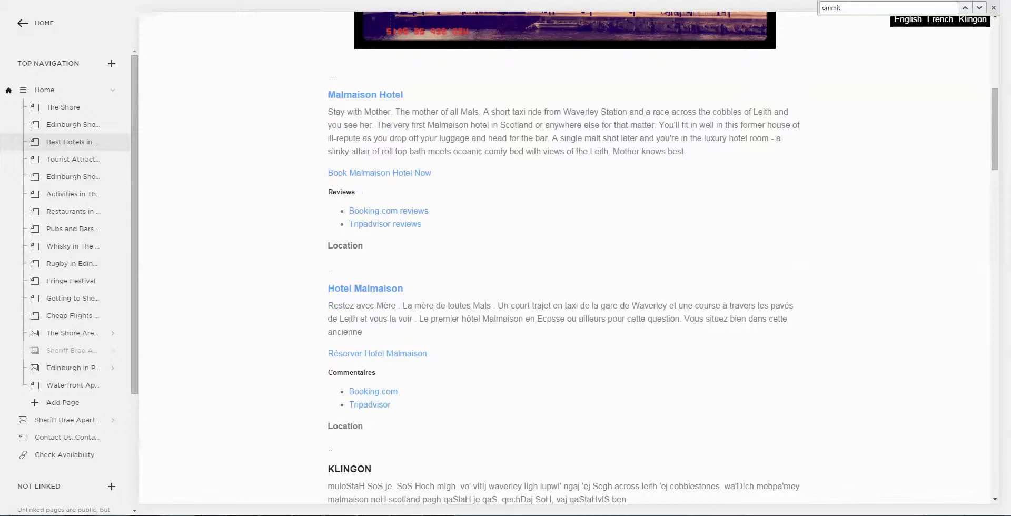
{"action": "left_click", "coordinate": [145, 17]}
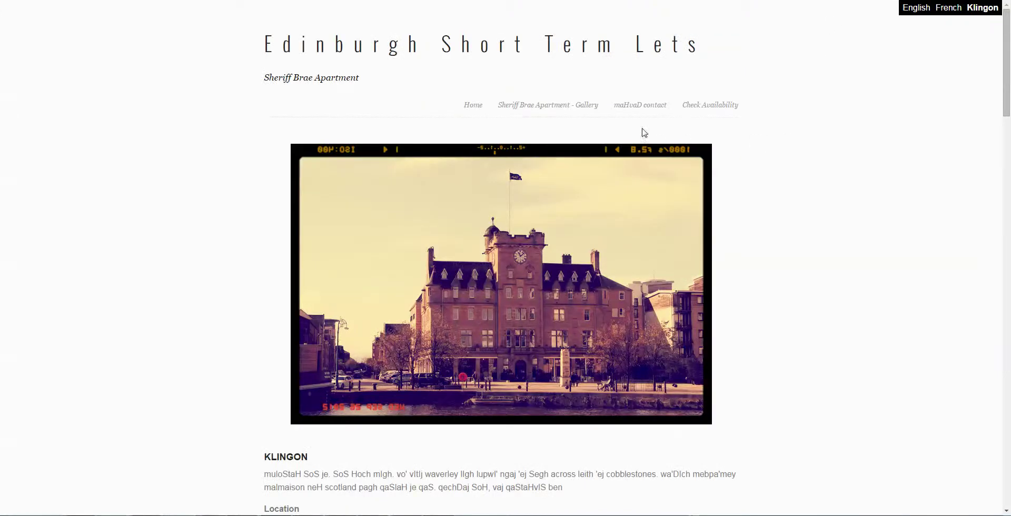
- Switch the live site to English, then go Home > Settings > Advanced in the editor
{"action": "left_click", "coordinate": [919, 8]}
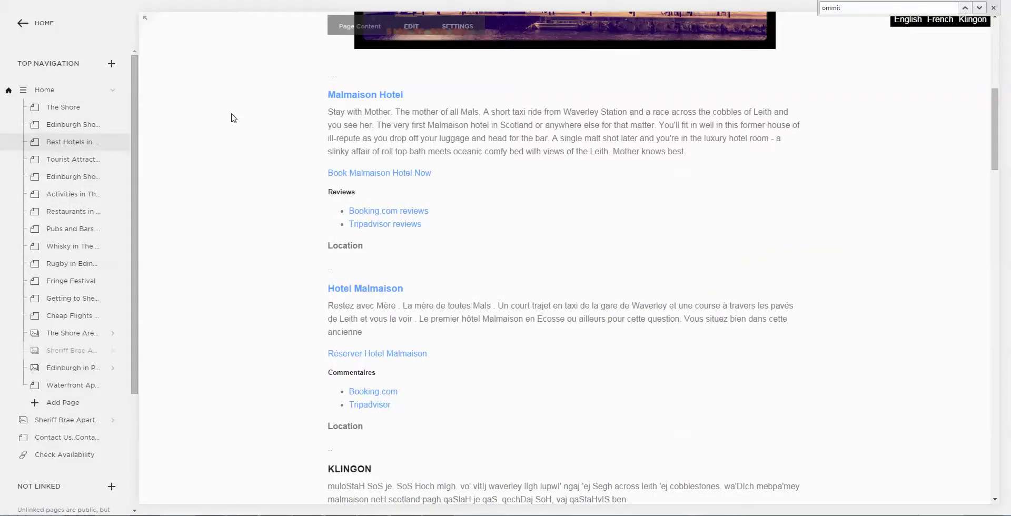
{"action": "left_click", "coordinate": [41, 24]}
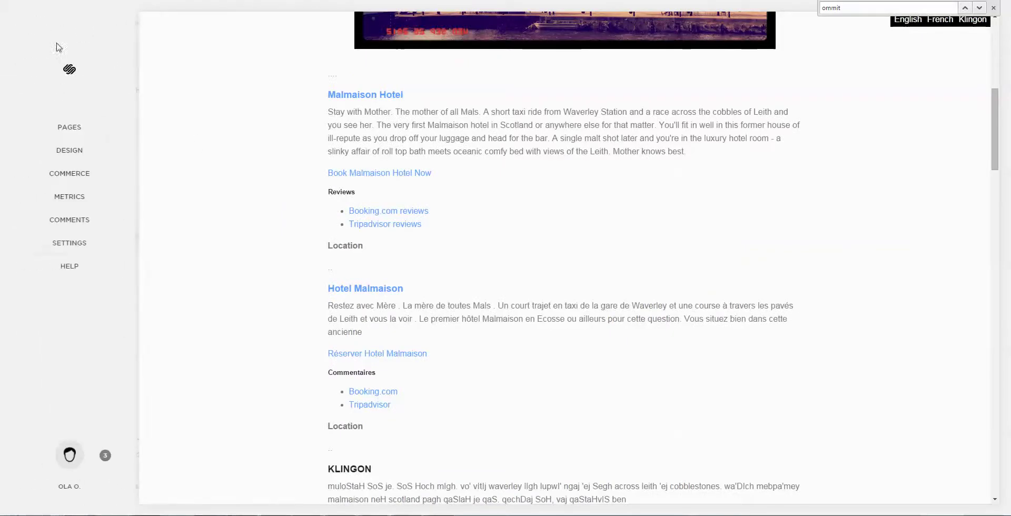
{"action": "left_click", "coordinate": [71, 244]}
{"action": "left_click", "coordinate": [41, 331]}
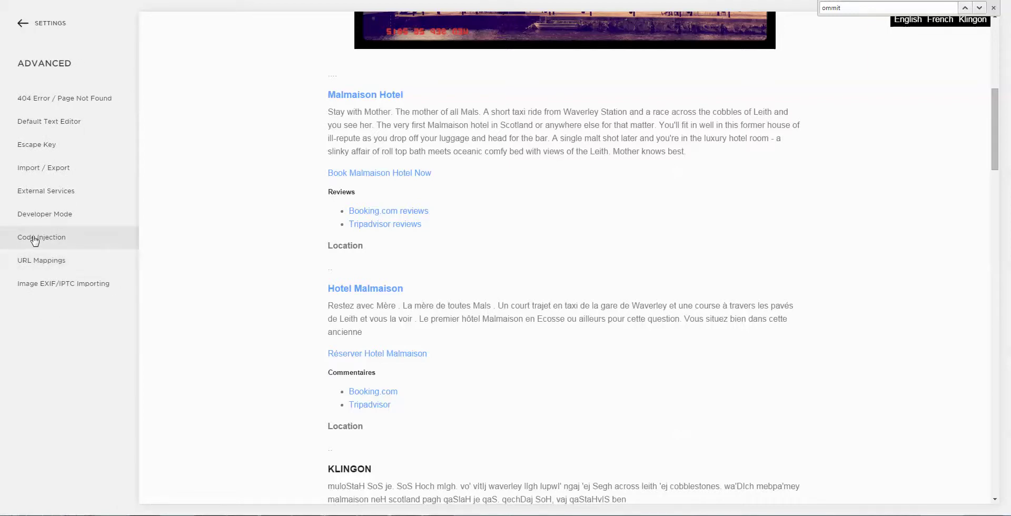
- In header Code Injection, copy the Klingon language line as a Greek entry and save
{"action": "left_click", "coordinate": [33, 240]}
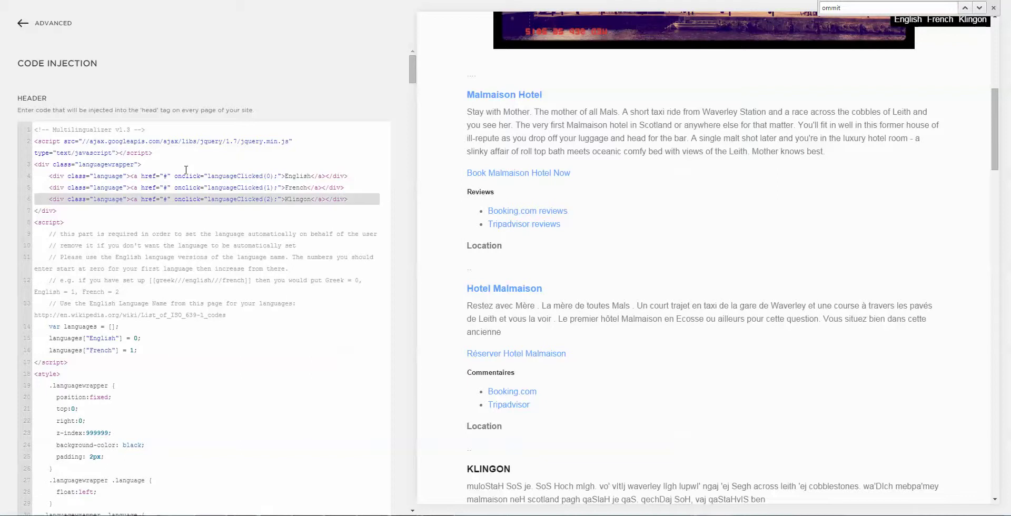
{"action": "key", "text": "ctrl+c"}
{"action": "key", "text": "Left"}
{"action": "key", "text": "ctrl+v"}
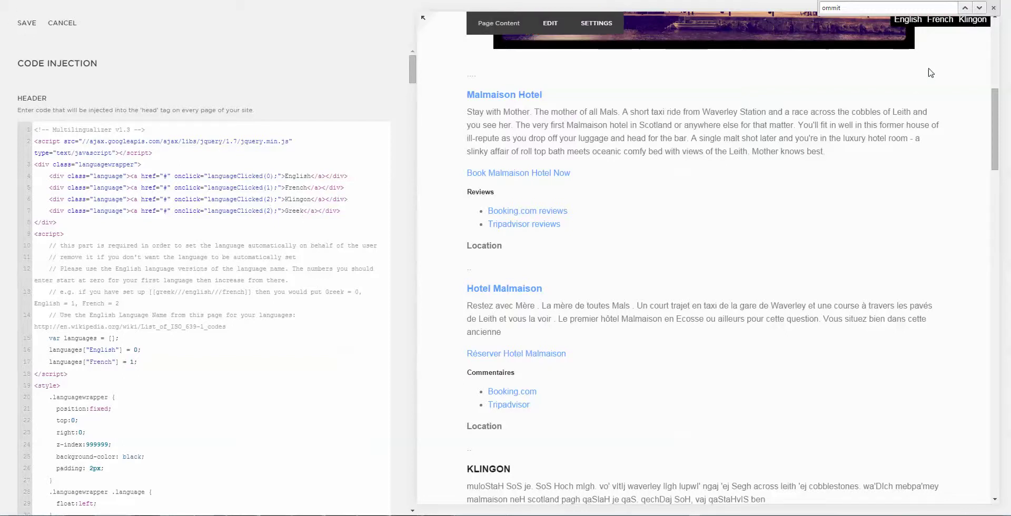
{"action": "key", "text": "ctrl+s"}
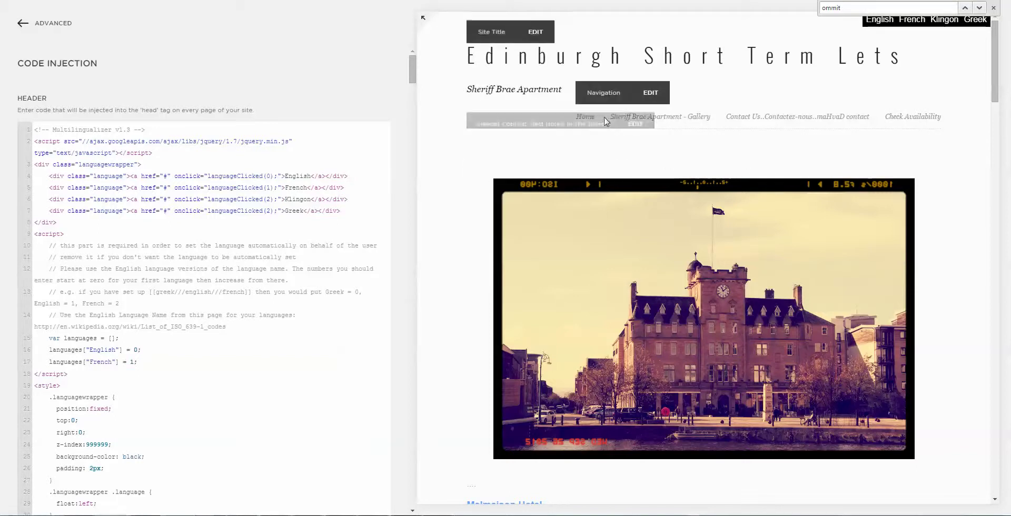
- Return to the Advanced settings list and scroll through the hotel page preview
{"action": "left_click", "coordinate": [46, 27]}
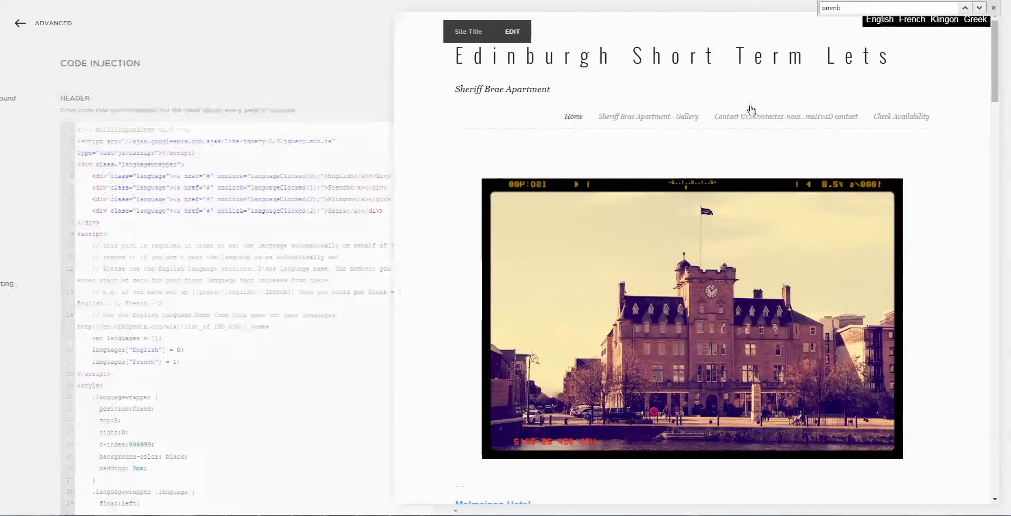
{"action": "scroll", "coordinate": [1001, 118], "scroll_direction": "down", "scroll_amount": 10}
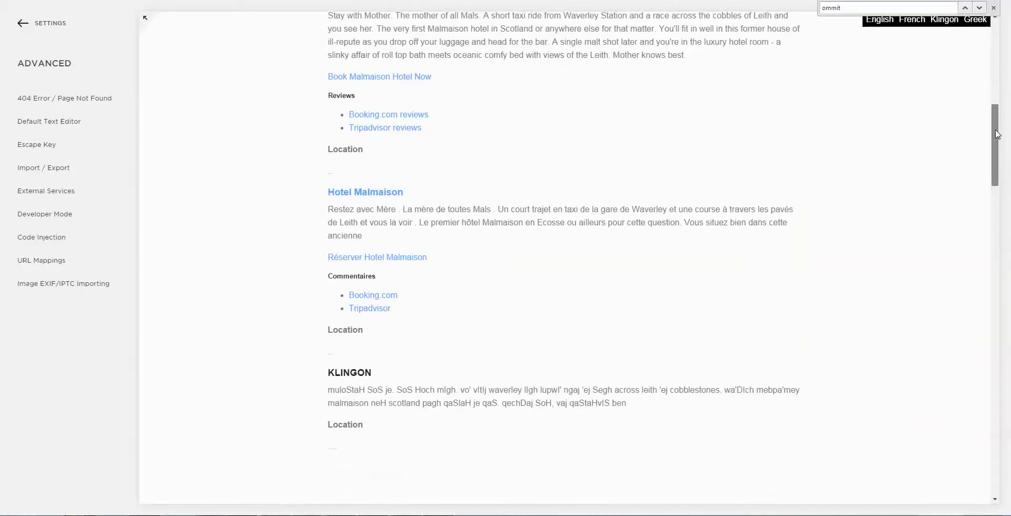
{"action": "left_click_drag", "start_coordinate": [997, 139], "coordinate": [987, 30]}
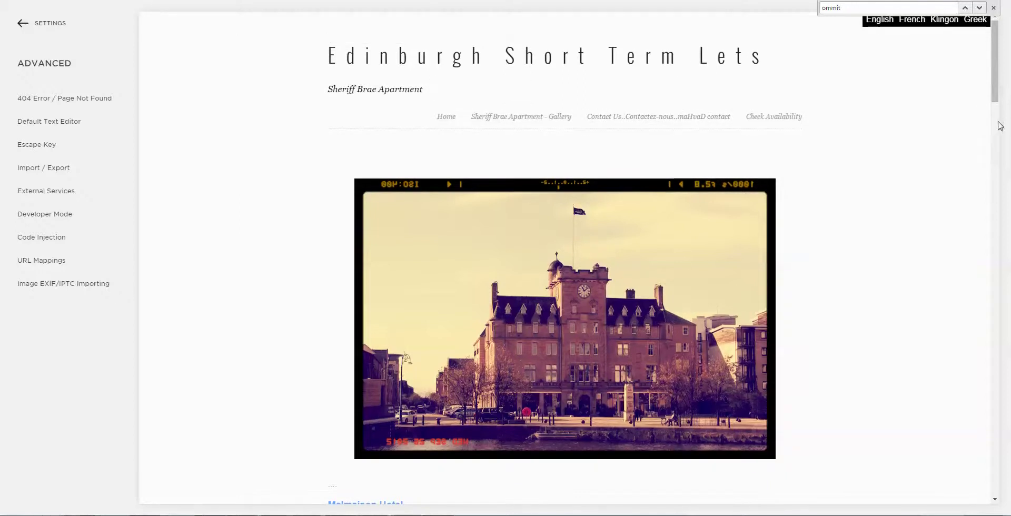
{"action": "left_click_drag", "start_coordinate": [995, 69], "coordinate": [1002, 238]}
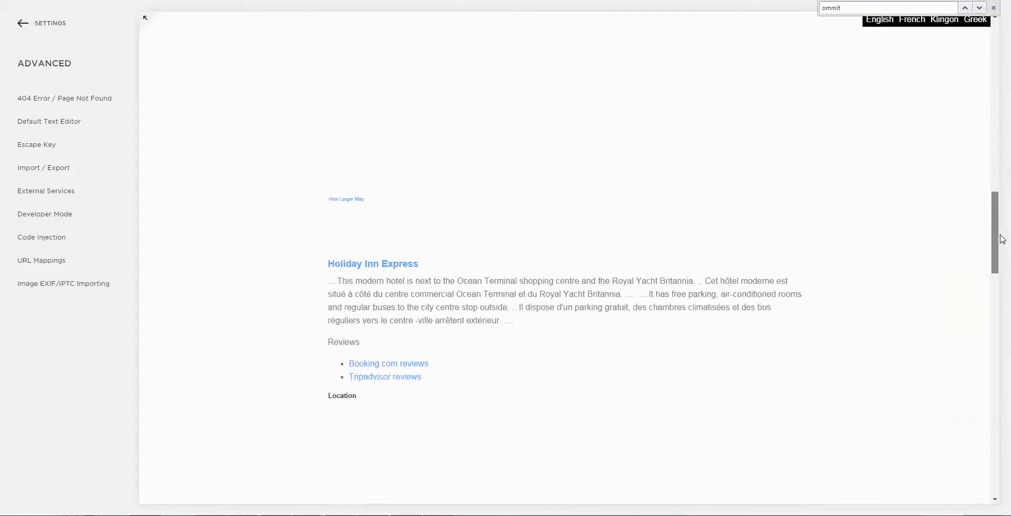
{"action": "scroll", "coordinate": [1002, 239], "scroll_direction": "down", "scroll_amount": 7}
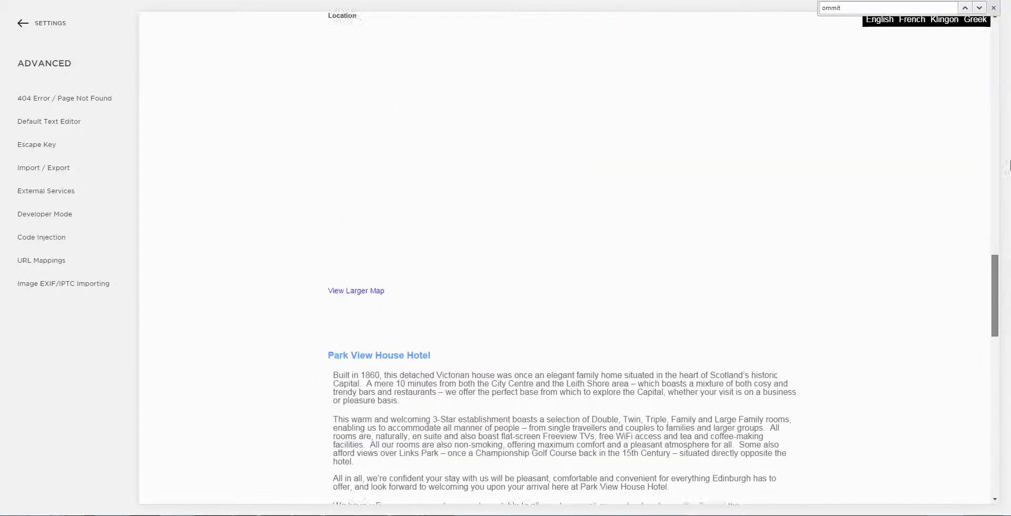
- Press Esc to view the live hotels page full-width in English
{"action": "key", "text": "Escape"}
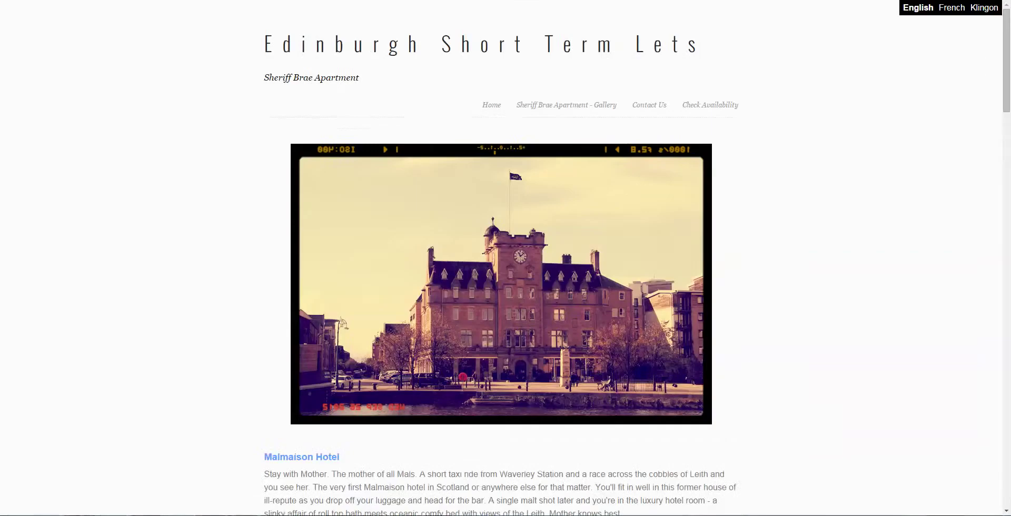